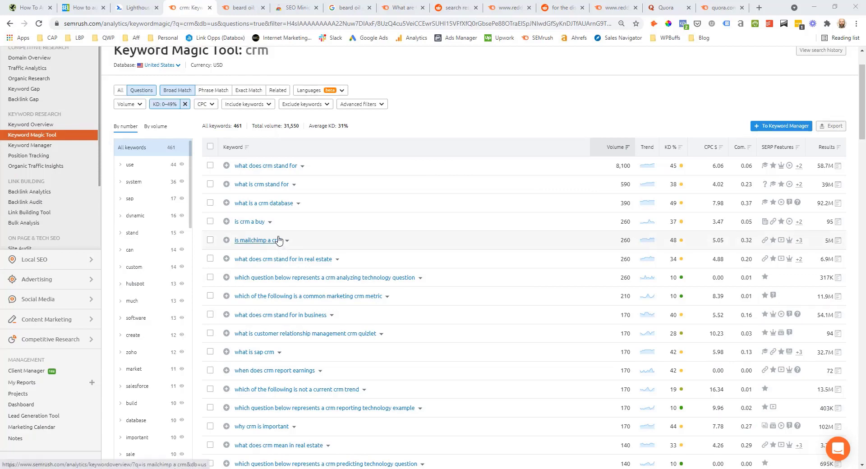
{"action": "scroll", "coordinate": [277, 240], "scroll_direction": "up", "scroll_amount": 2}
{"action": "scroll", "coordinate": [273, 241], "scroll_direction": "down", "scroll_amount": 1}
{"action": "scroll", "coordinate": [271, 239], "scroll_direction": "up", "scroll_amount": 2}
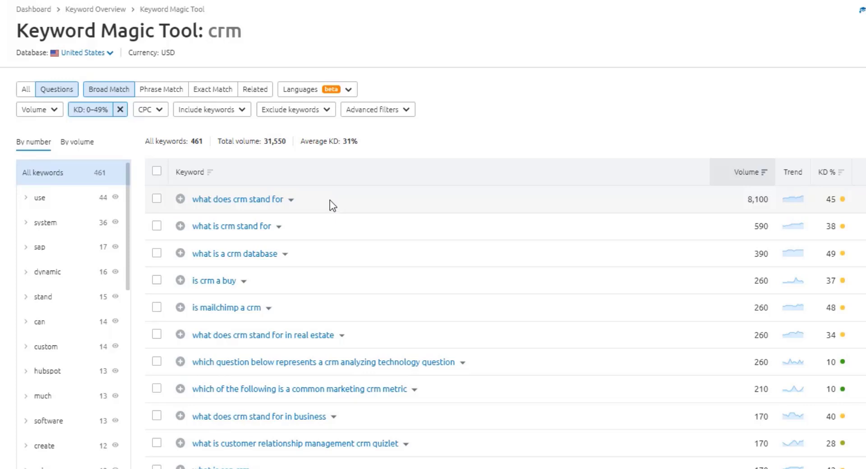
{"action": "scroll", "coordinate": [330, 193], "scroll_direction": "down", "scroll_amount": 4}
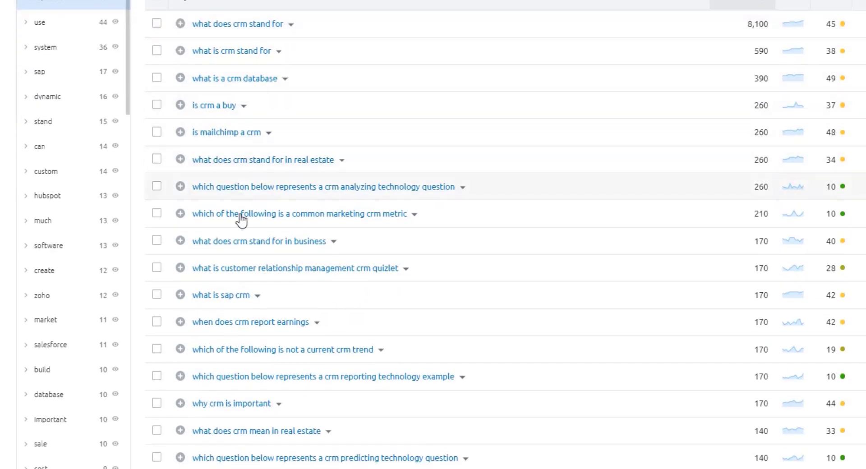
{"action": "scroll", "coordinate": [235, 273], "scroll_direction": "down", "scroll_amount": 2}
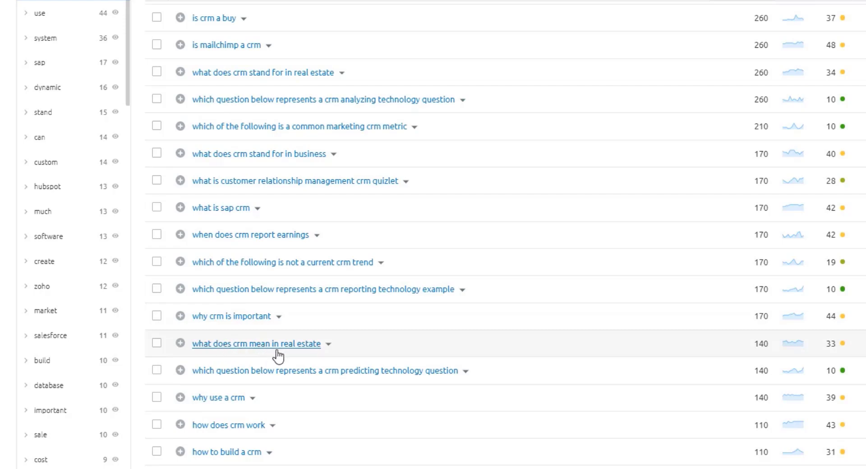
{"action": "scroll", "coordinate": [271, 352], "scroll_direction": "down", "scroll_amount": 2}
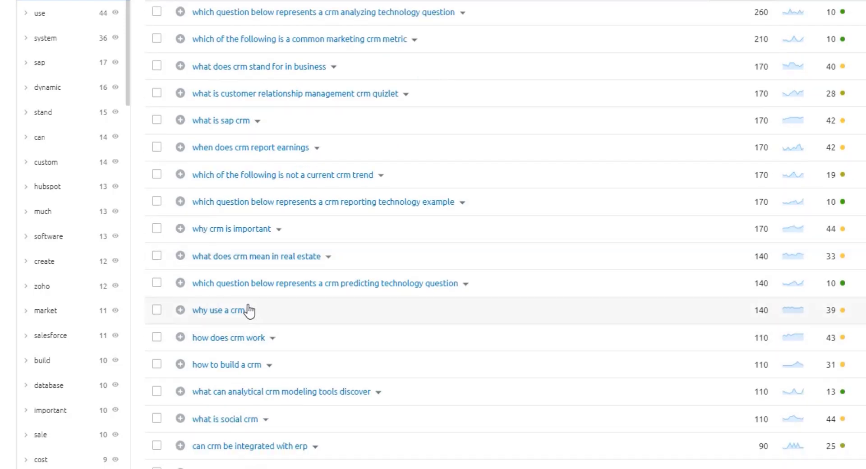
{"action": "scroll", "coordinate": [248, 309], "scroll_direction": "down", "scroll_amount": 2}
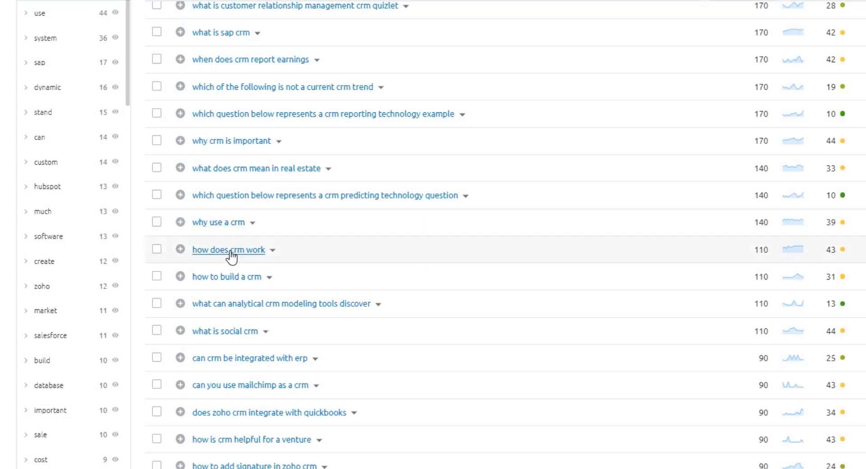
{"action": "scroll", "coordinate": [231, 257], "scroll_direction": "down", "scroll_amount": 2}
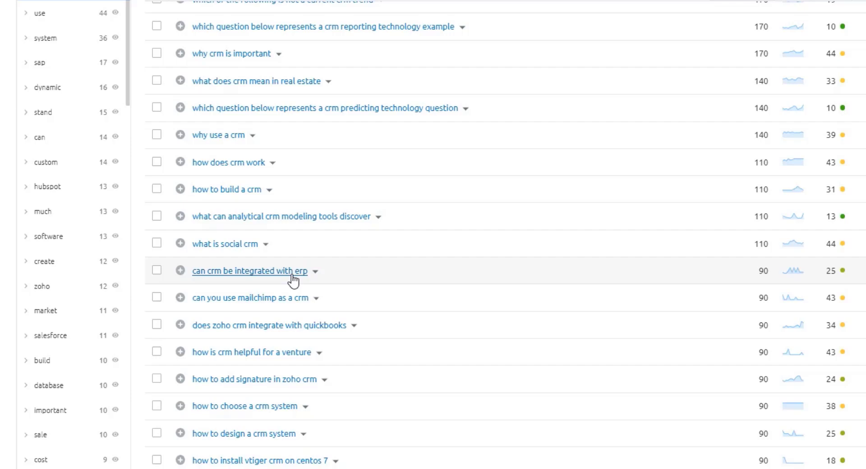
{"action": "scroll", "coordinate": [293, 279], "scroll_direction": "down", "scroll_amount": 2}
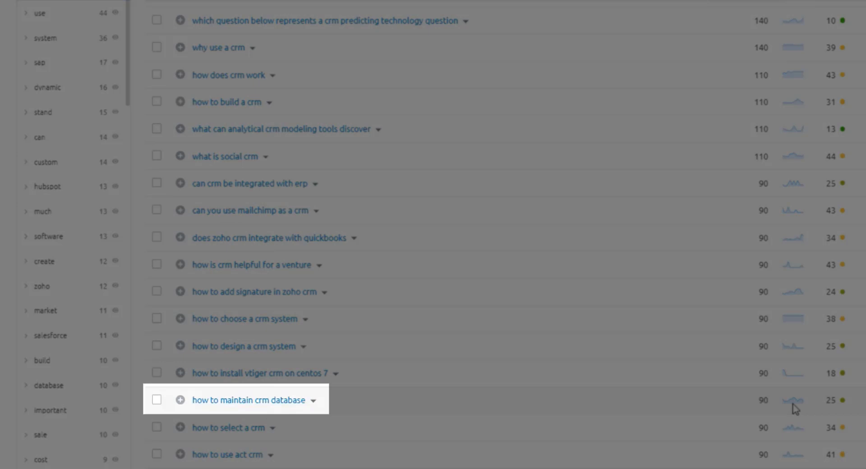
{"action": "mouse_move", "coordinate": [839, 402]}
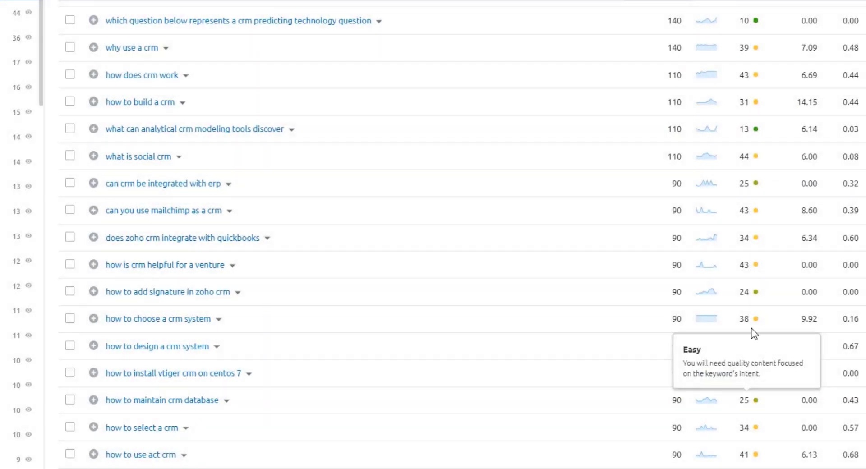
{"action": "mouse_move", "coordinate": [755, 292]}
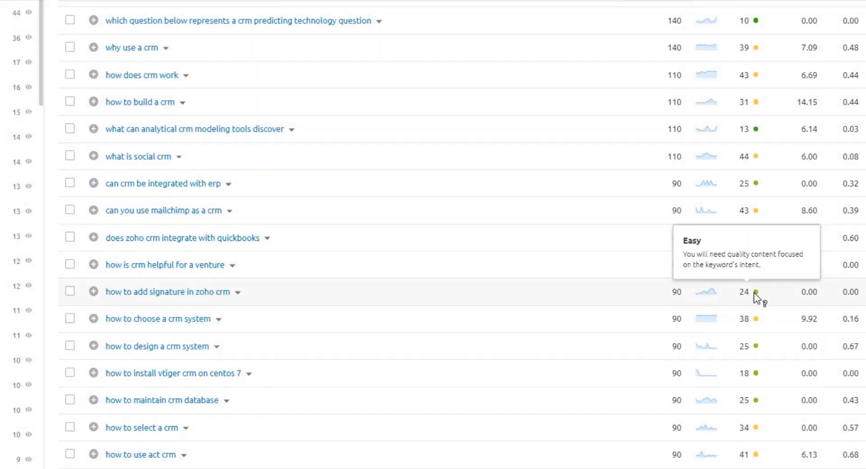
{"action": "mouse_move", "coordinate": [752, 208]}
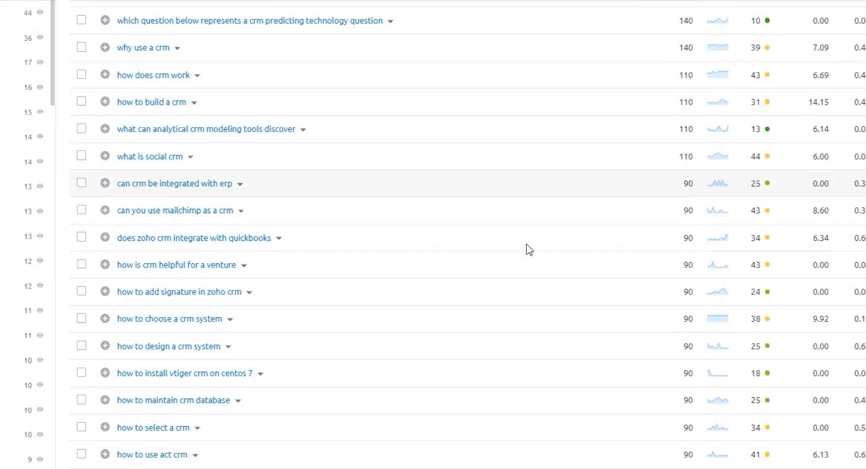
{"action": "scroll", "coordinate": [526, 245], "scroll_direction": "up", "scroll_amount": 15}
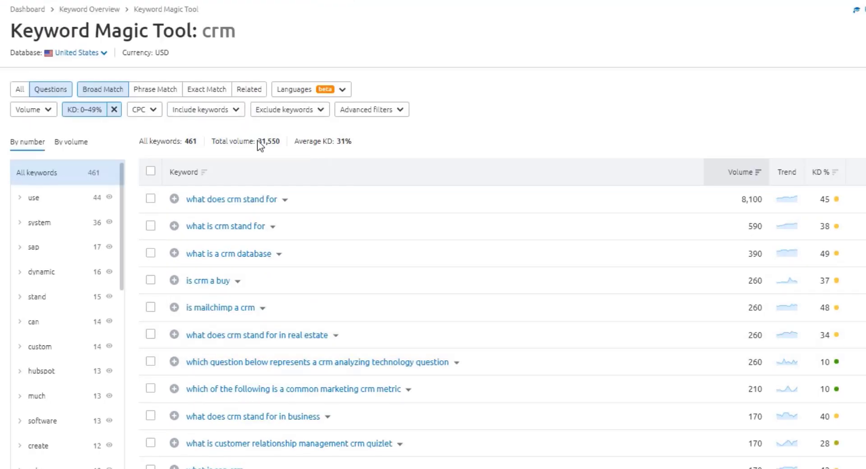
- Check the keyword difficulty range options on the Very easy beard oil question list
{"action": "left_click", "coordinate": [86, 110]}
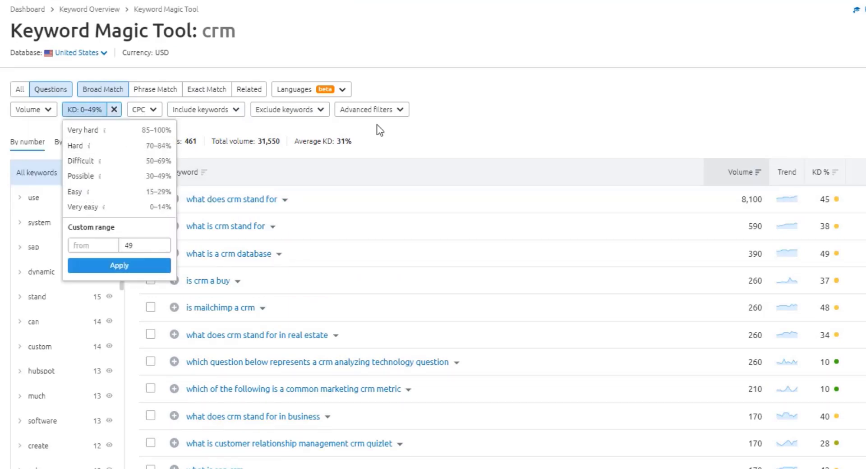
{"action": "left_click", "coordinate": [543, 96]}
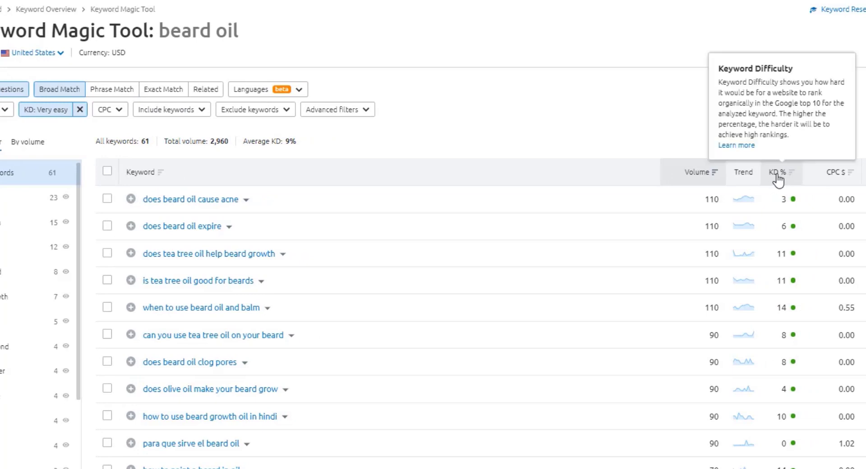
{"action": "mouse_move", "coordinate": [793, 209]}
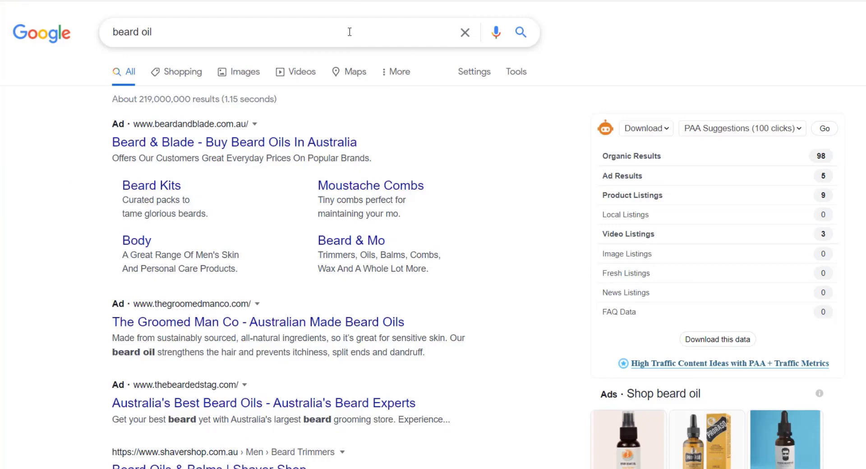
- Expand and collapse 'Which oil is best for grow beard?' in People also ask to load more questions
{"action": "scroll", "coordinate": [357, 36], "scroll_direction": "down", "scroll_amount": 6}
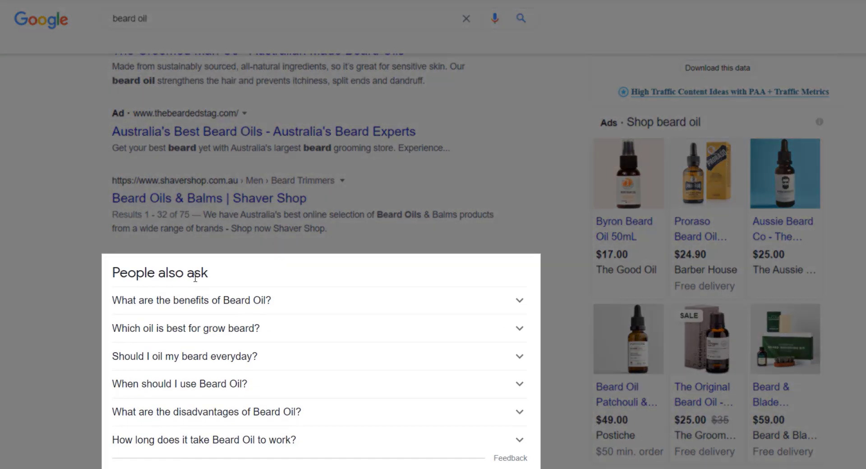
{"action": "scroll", "coordinate": [195, 276], "scroll_direction": "down", "scroll_amount": 2}
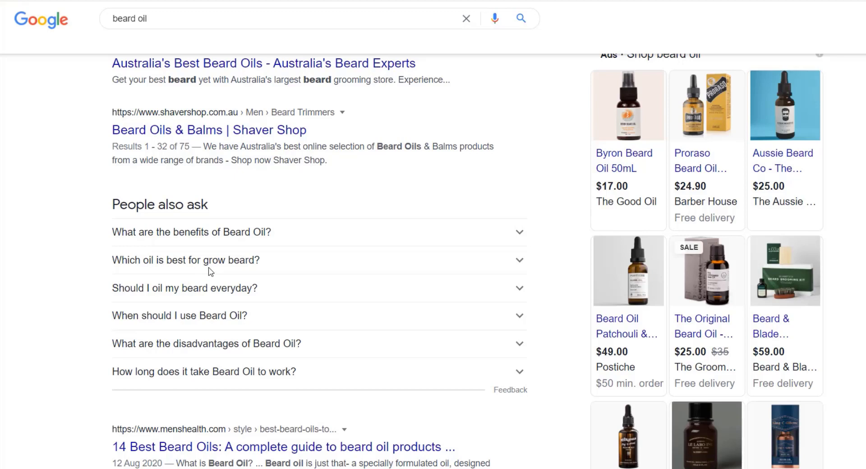
{"action": "left_click", "coordinate": [156, 266]}
{"action": "left_click", "coordinate": [156, 266]}
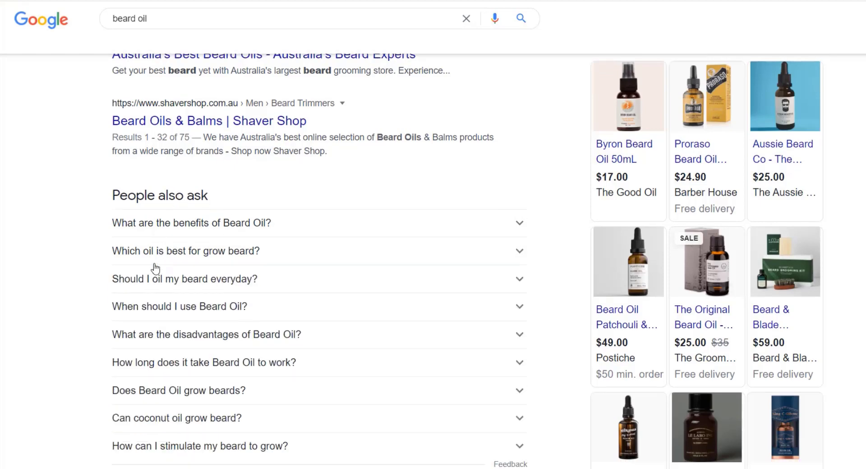
{"action": "scroll", "coordinate": [155, 268], "scroll_direction": "down", "scroll_amount": 3}
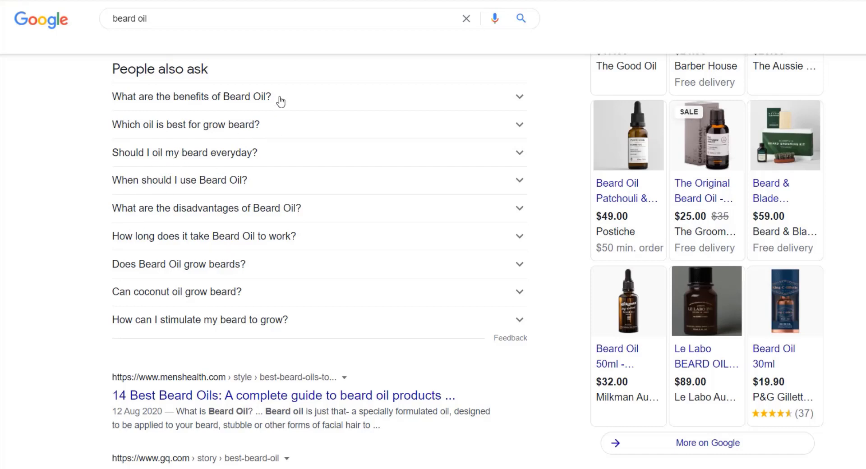
{"action": "scroll", "coordinate": [310, 69], "scroll_direction": "up", "scroll_amount": 3}
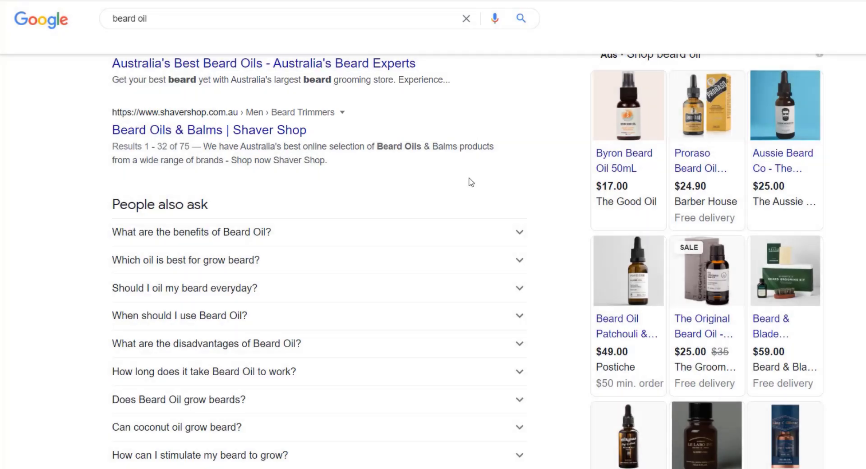
- Keep Download as the SEO Minion output and pick PAA Suggestions (100 clicks) from the export types
{"action": "scroll", "coordinate": [469, 194], "scroll_direction": "up", "scroll_amount": 5}
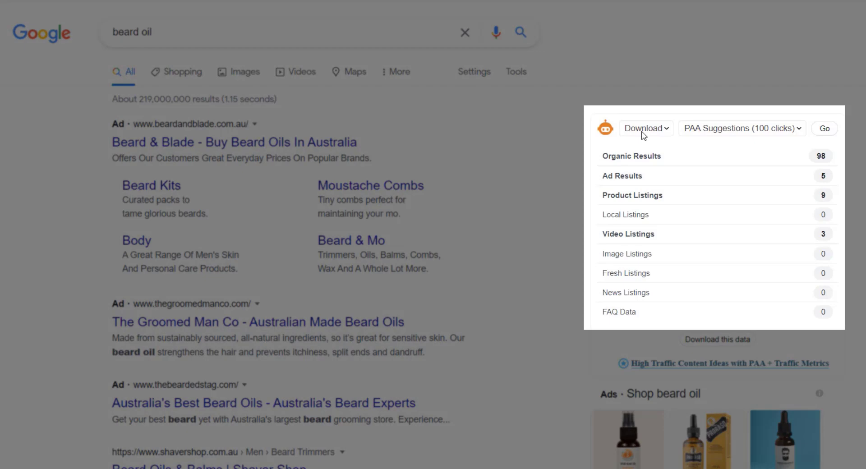
{"action": "left_click", "coordinate": [643, 130]}
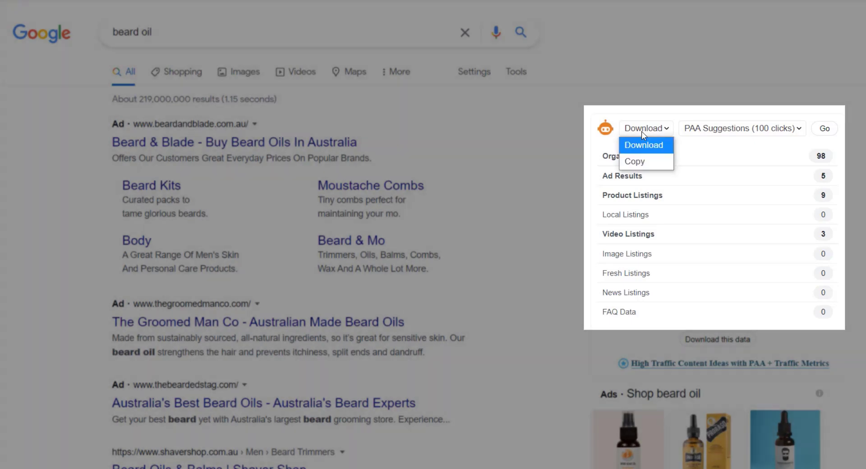
{"action": "left_click", "coordinate": [643, 130]}
{"action": "left_click", "coordinate": [740, 128]}
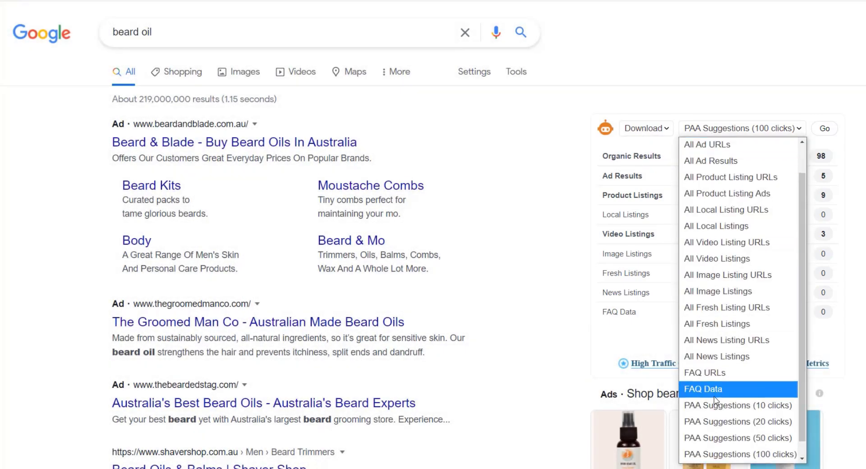
{"action": "scroll", "coordinate": [718, 406], "scroll_direction": "down", "scroll_amount": 1}
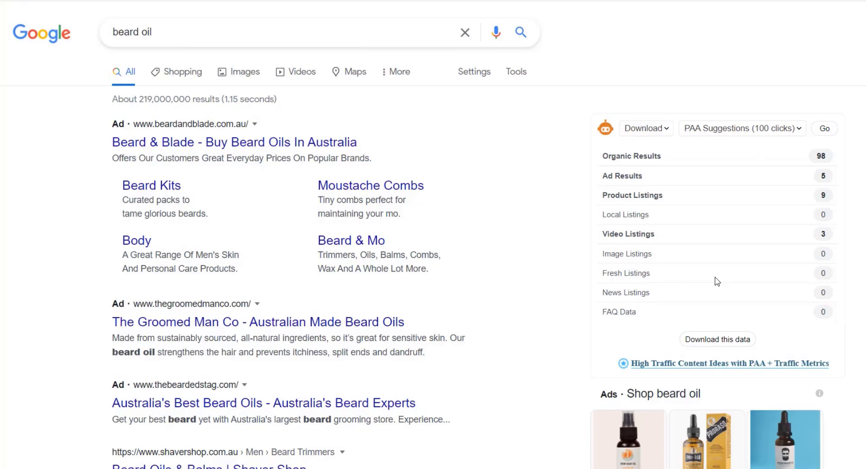
- Bring up the google-paa-beard-oil Excel sheet and review its PAA Title, Text, URL and URL Title headers
{"action": "mouse_move", "coordinate": [411, 468]}
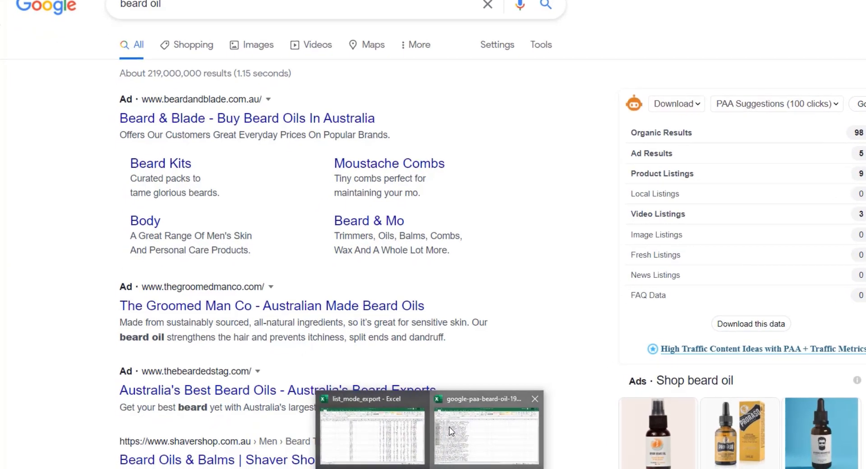
{"action": "left_click", "coordinate": [479, 440]}
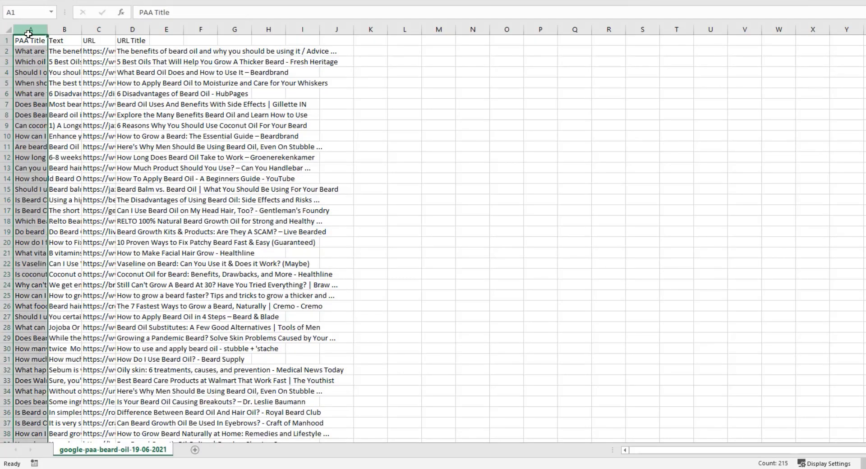
{"action": "left_click", "coordinate": [32, 39]}
{"action": "left_click", "coordinate": [53, 41]}
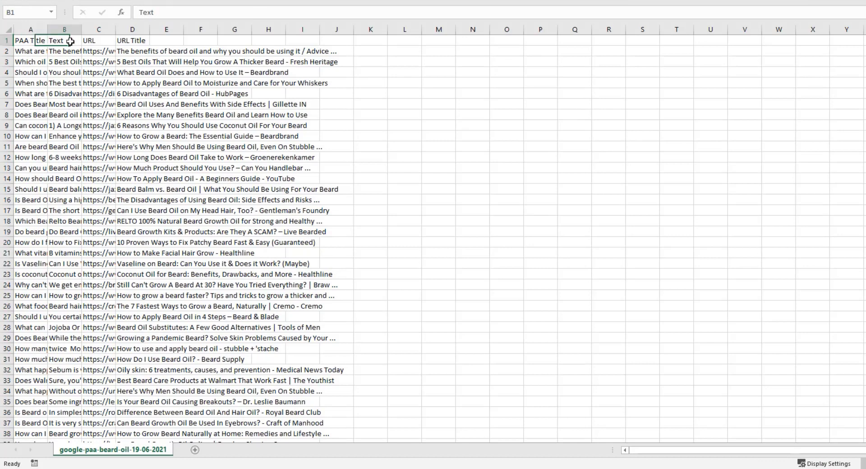
{"action": "left_click", "coordinate": [92, 41]}
{"action": "left_click", "coordinate": [137, 42]}
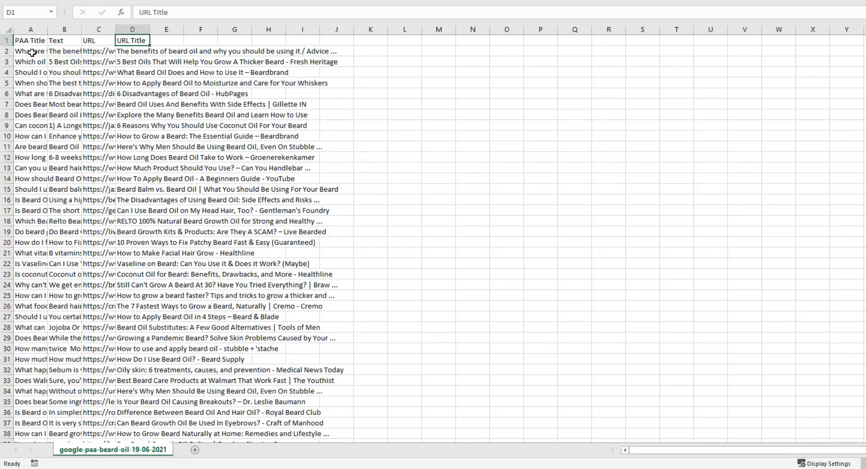
{"action": "left_click", "coordinate": [31, 51]}
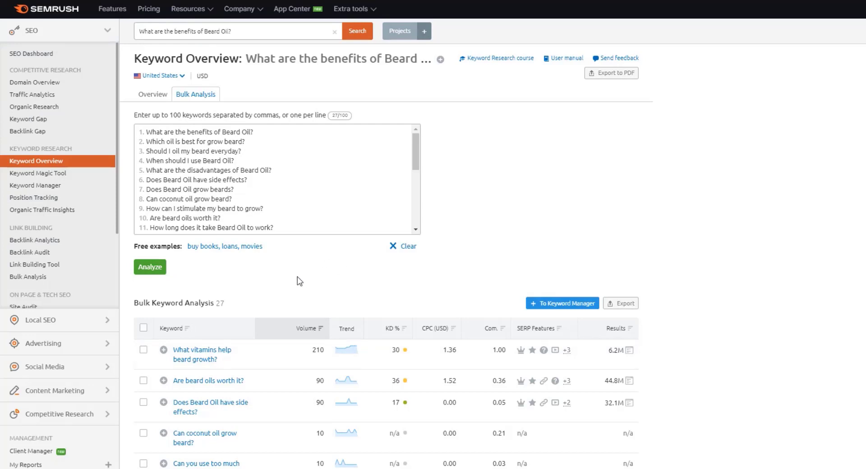
{"action": "mouse_move", "coordinate": [402, 349]}
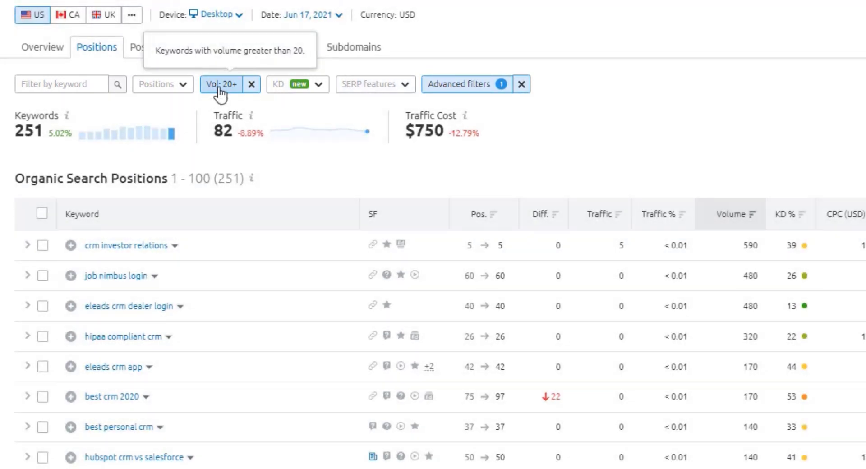
- Review the advanced filter conditions, then scroll through the r/CRM keywords longer than two words
{"action": "left_click", "coordinate": [432, 86]}
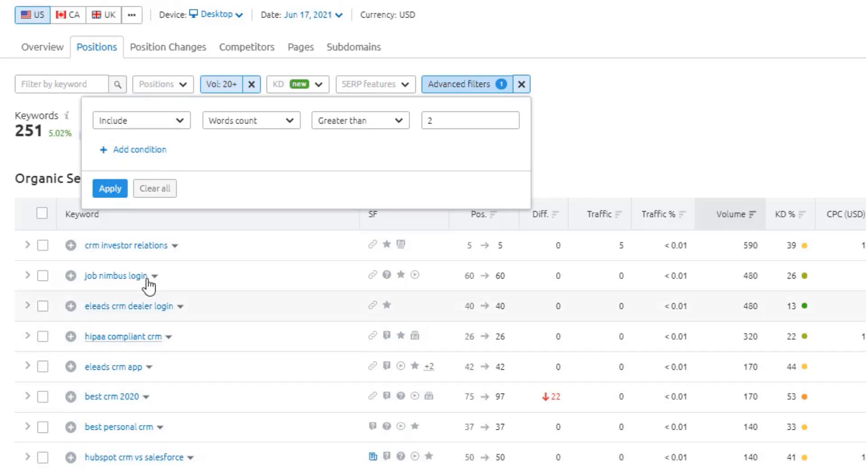
{"action": "left_click", "coordinate": [605, 120]}
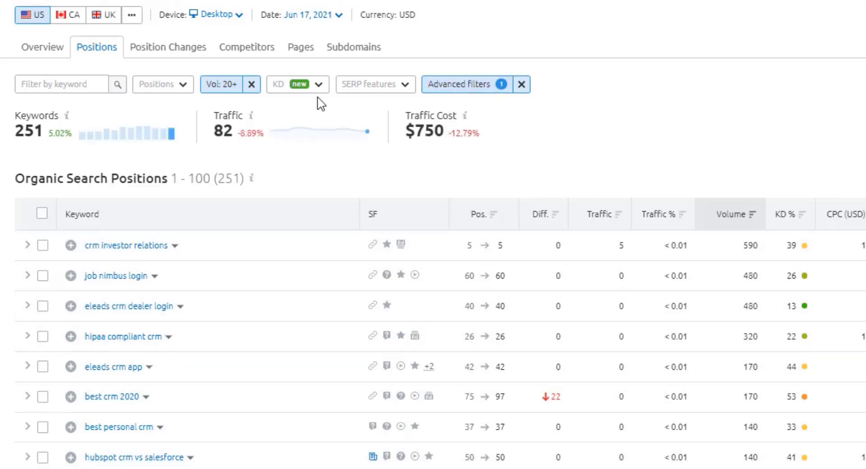
{"action": "scroll", "coordinate": [122, 144], "scroll_direction": "down", "scroll_amount": 3}
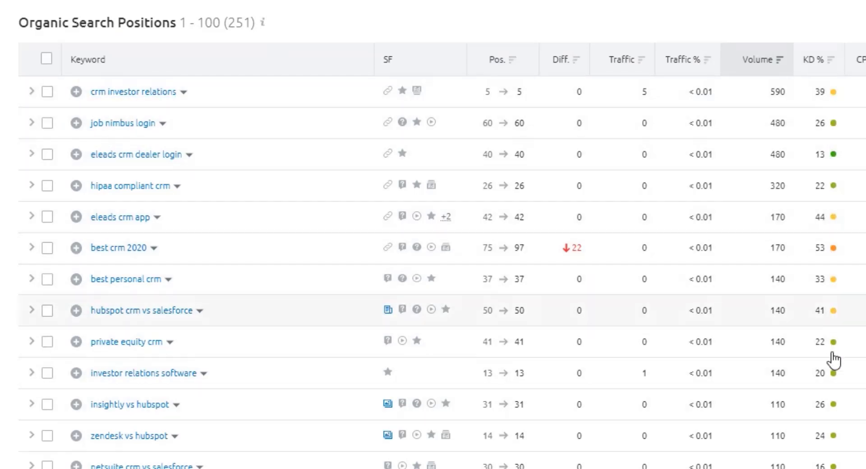
{"action": "mouse_move", "coordinate": [833, 443]}
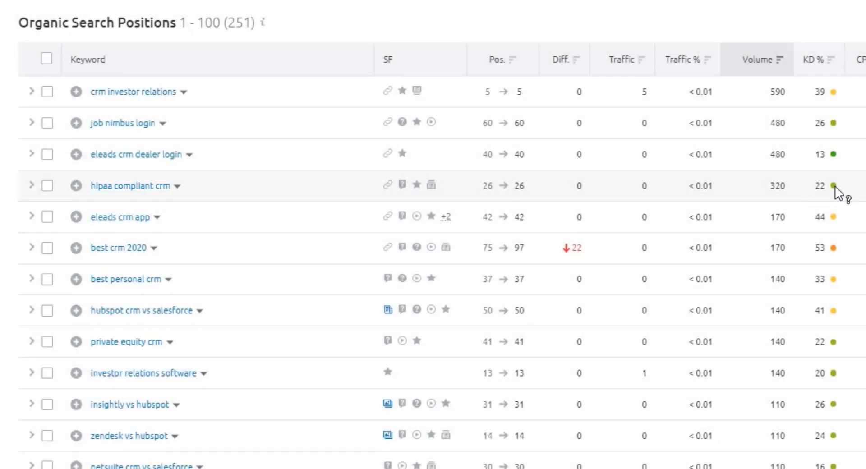
{"action": "mouse_move", "coordinate": [835, 186]}
{"action": "scroll", "coordinate": [279, 198], "scroll_direction": "down", "scroll_amount": 3}
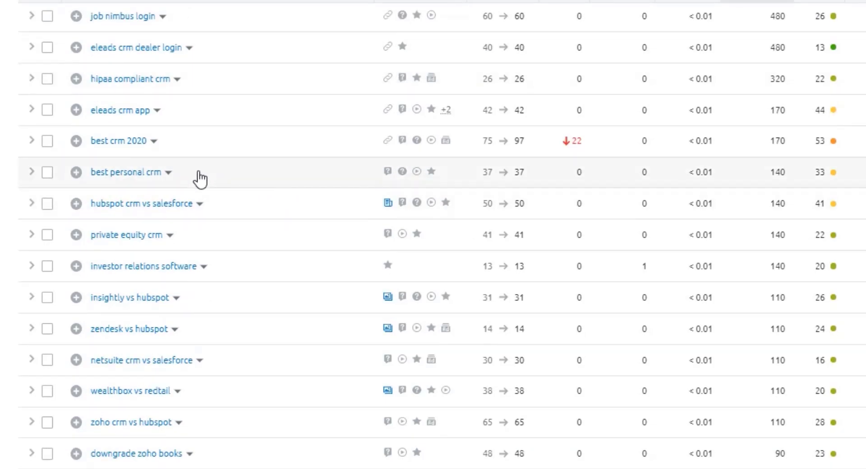
{"action": "scroll", "coordinate": [200, 179], "scroll_direction": "down", "scroll_amount": 3}
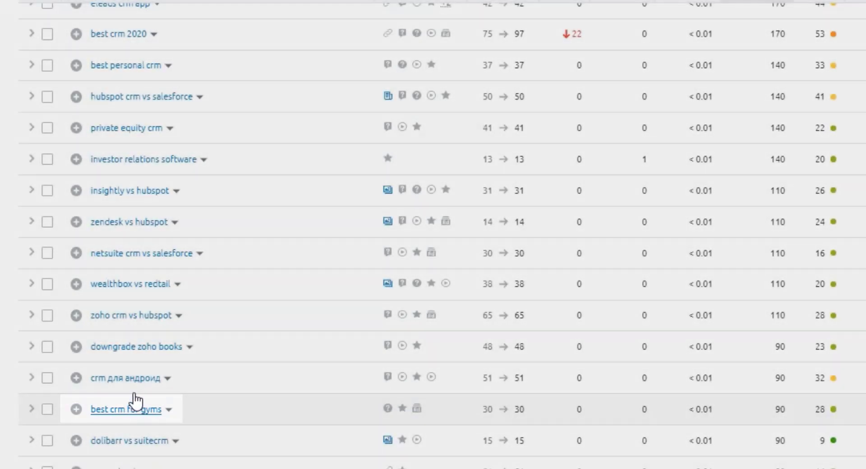
{"action": "scroll", "coordinate": [110, 401], "scroll_direction": "down", "scroll_amount": 9}
{"action": "scroll", "coordinate": [110, 199], "scroll_direction": "down", "scroll_amount": 3}
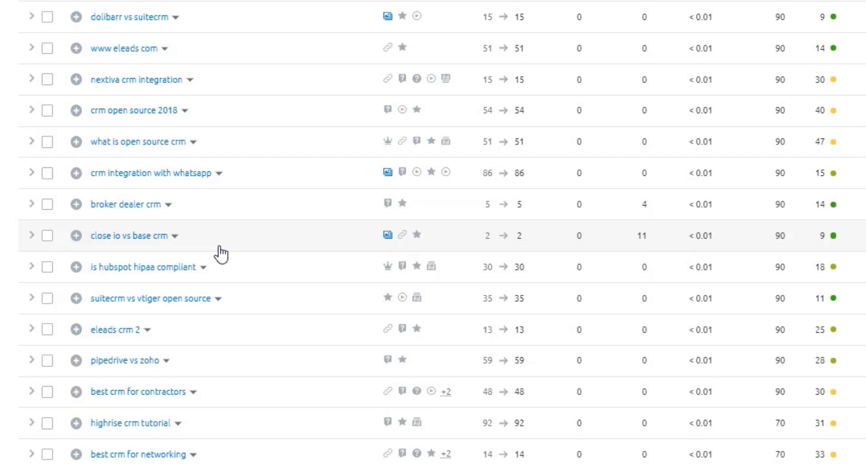
{"action": "scroll", "coordinate": [221, 254], "scroll_direction": "up", "scroll_amount": 15}
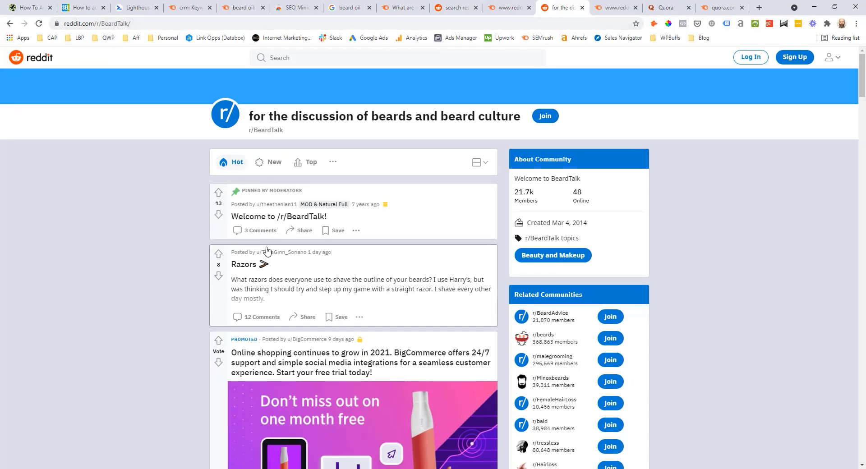
- Limit the r/BeardTalk keywords to KD 0–29% and check the existing advanced filter condition
{"action": "left_click", "coordinate": [598, 5]}
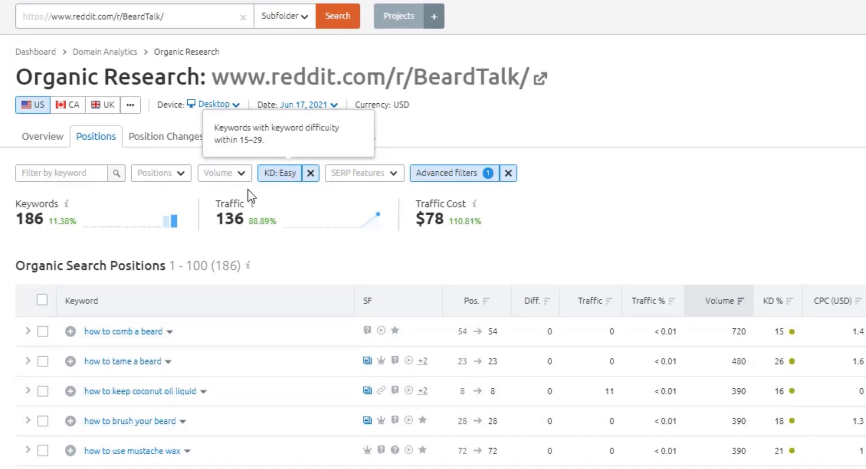
{"action": "left_click", "coordinate": [276, 178]}
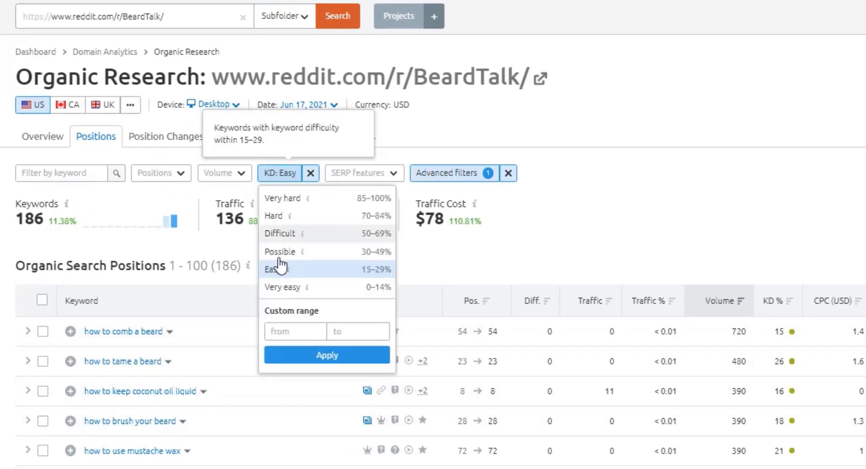
{"action": "left_click", "coordinate": [354, 334]}
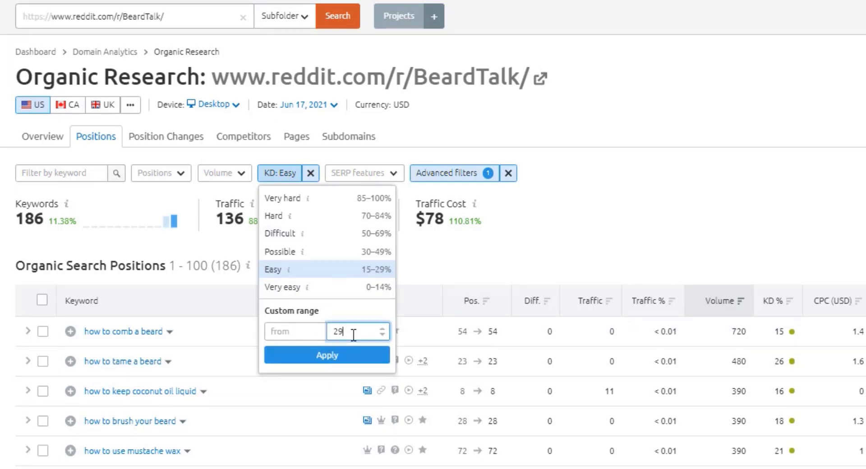
{"action": "left_click", "coordinate": [345, 362]}
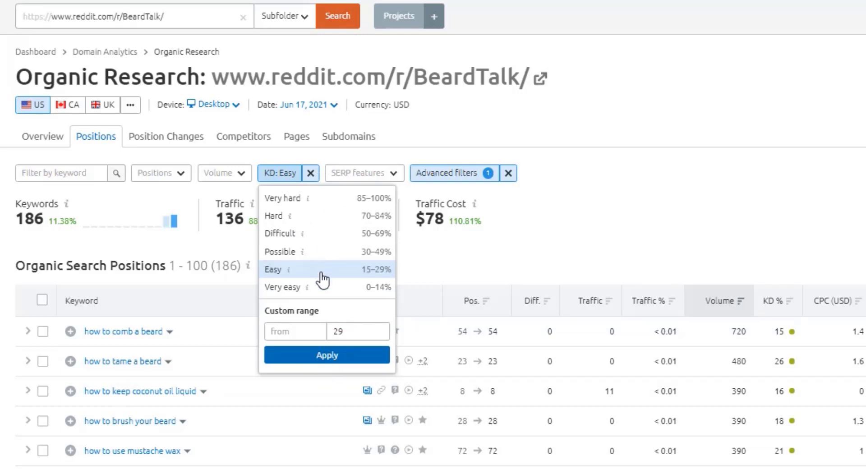
{"action": "left_click", "coordinate": [311, 354]}
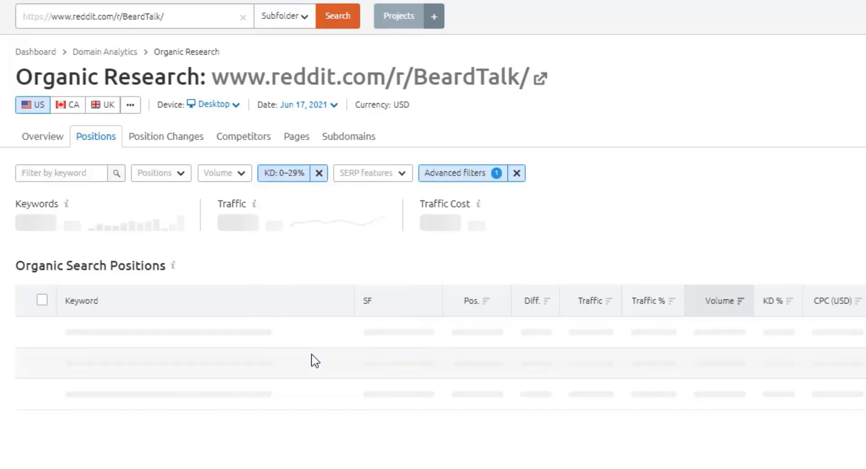
{"action": "left_click", "coordinate": [467, 175]}
{"action": "left_click", "coordinate": [248, 259]}
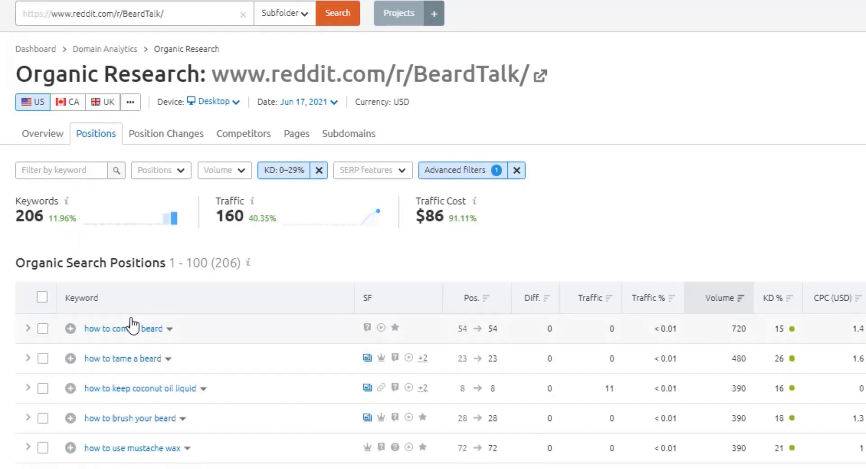
{"action": "scroll", "coordinate": [130, 234], "scroll_direction": "down", "scroll_amount": 3}
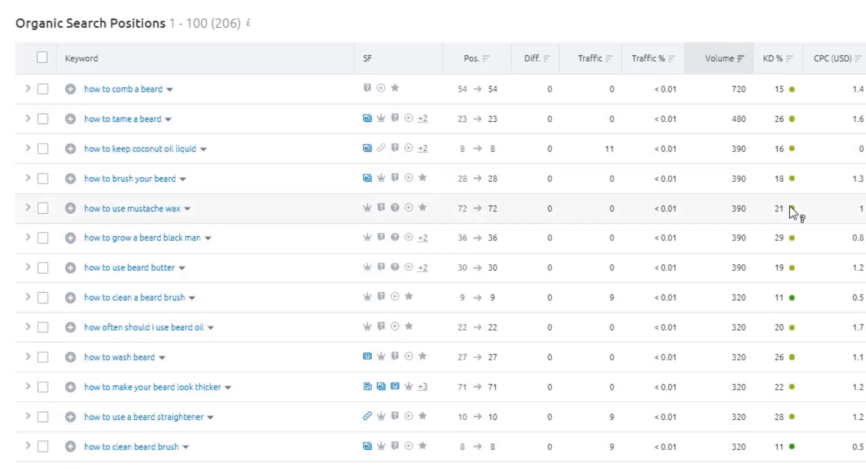
{"action": "mouse_move", "coordinate": [792, 210]}
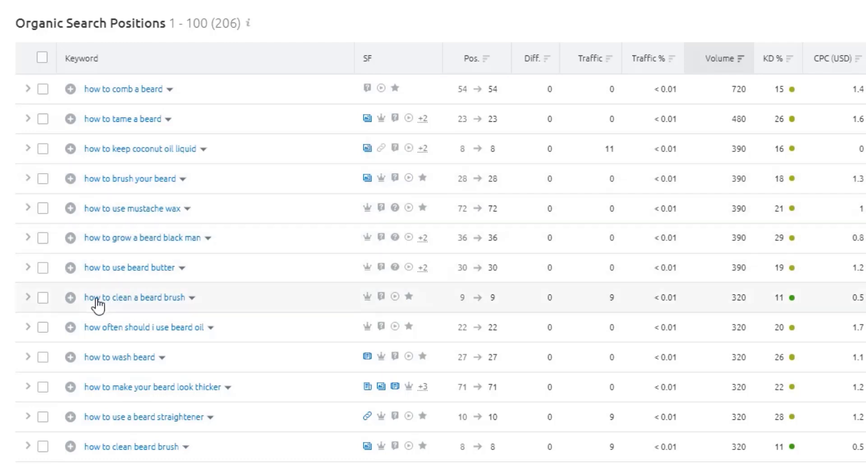
{"action": "scroll", "coordinate": [136, 304], "scroll_direction": "down", "scroll_amount": 2}
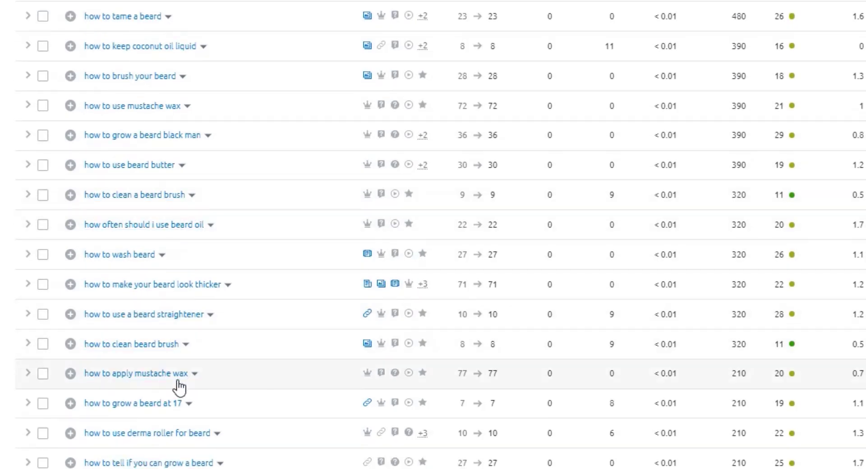
{"action": "scroll", "coordinate": [167, 386], "scroll_direction": "down", "scroll_amount": 2}
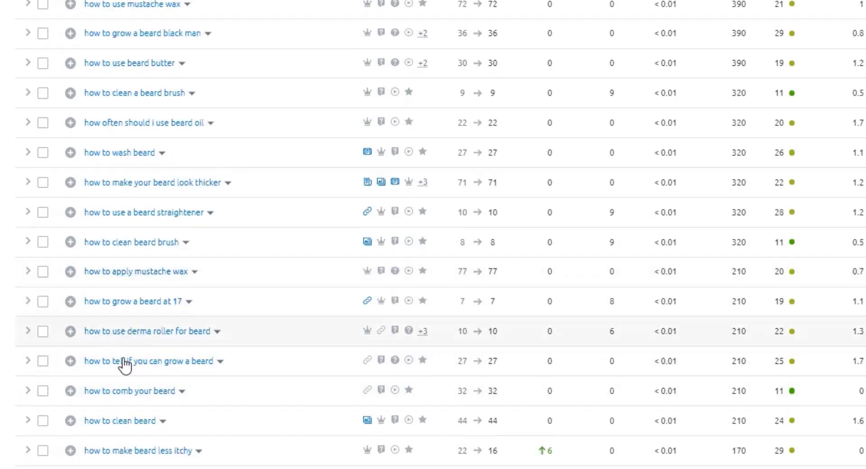
{"action": "scroll", "coordinate": [122, 367], "scroll_direction": "down", "scroll_amount": 2}
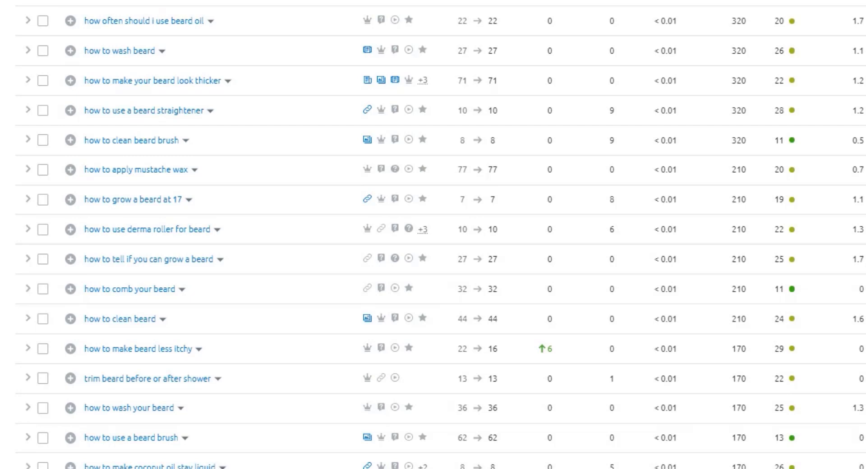
{"action": "scroll", "coordinate": [226, 234], "scroll_direction": "up", "scroll_amount": 2}
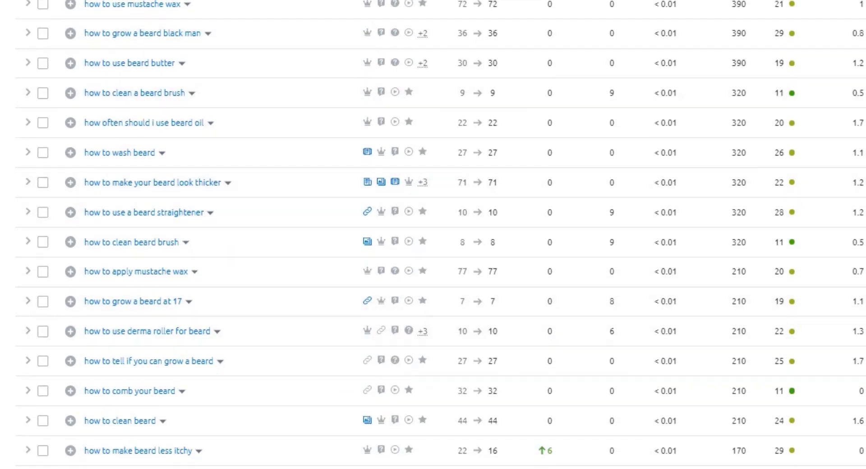
{"action": "scroll", "coordinate": [433, 235], "scroll_direction": "up", "scroll_amount": 2}
{"action": "scroll", "coordinate": [433, 235], "scroll_direction": "up", "scroll_amount": 2}
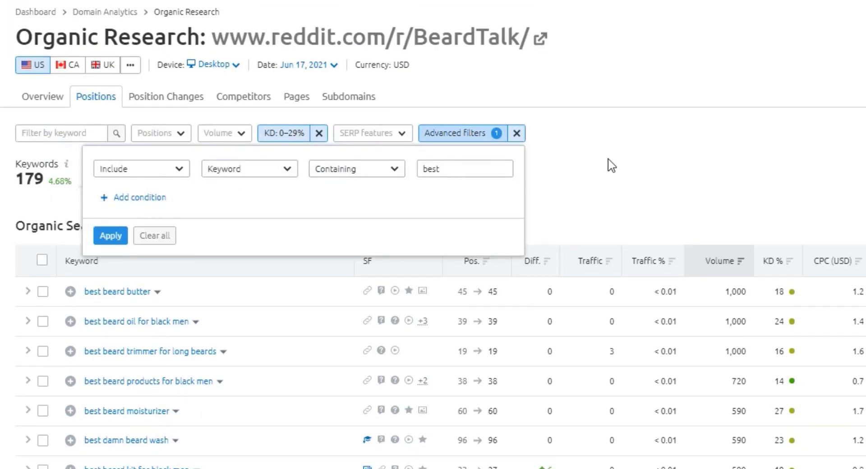
- Close the advanced filter panel and clear an accidental text selection
{"action": "left_click_drag", "start_coordinate": [406, 167], "coordinate": [187, 219]}
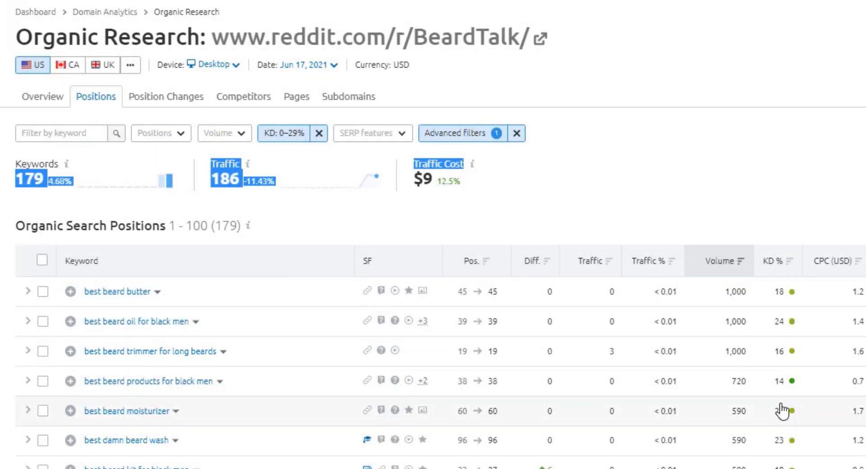
{"action": "left_click", "coordinate": [703, 214]}
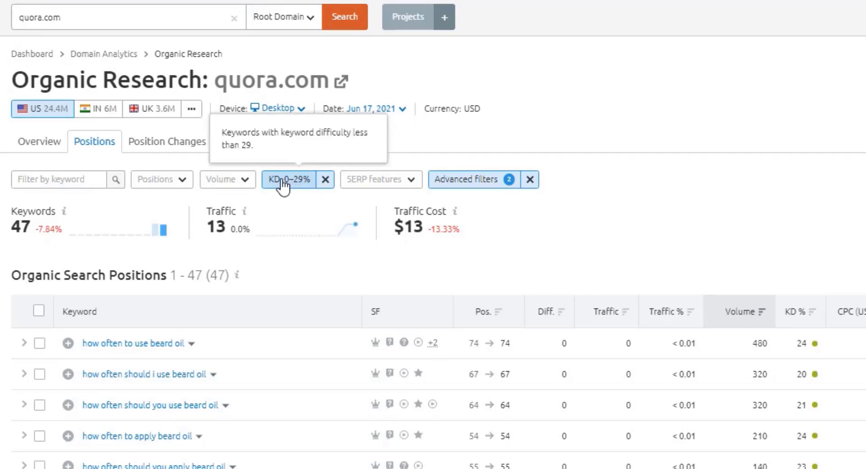
- Review the 'beard oil' and 'how' filter conditions, then scroll the 47 easy quora.com keywords
{"action": "left_click", "coordinate": [480, 182]}
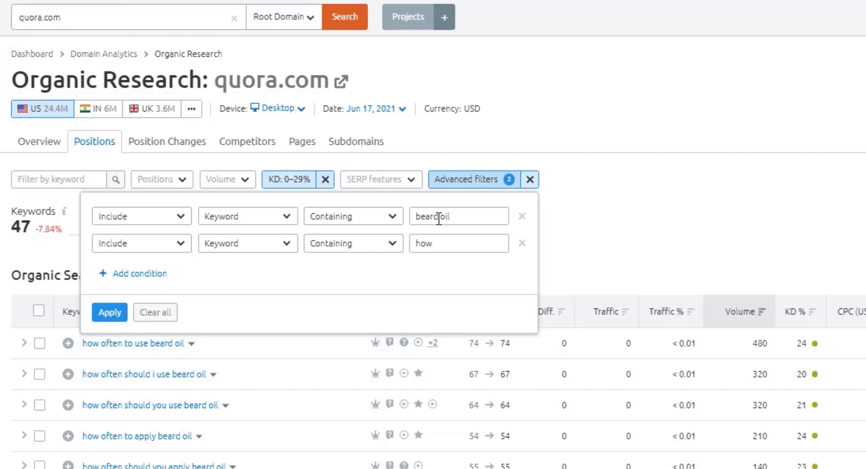
{"action": "left_click", "coordinate": [629, 203]}
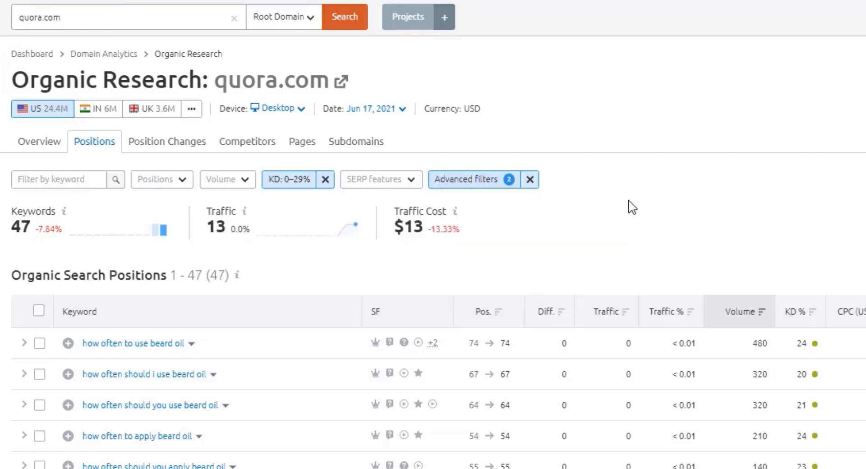
{"action": "scroll", "coordinate": [559, 150], "scroll_direction": "down", "scroll_amount": 5}
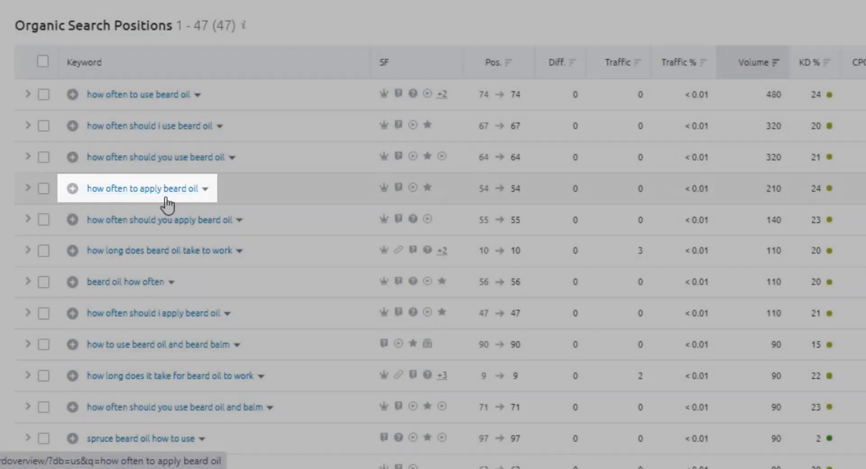
{"action": "scroll", "coordinate": [166, 207], "scroll_direction": "down", "scroll_amount": 2}
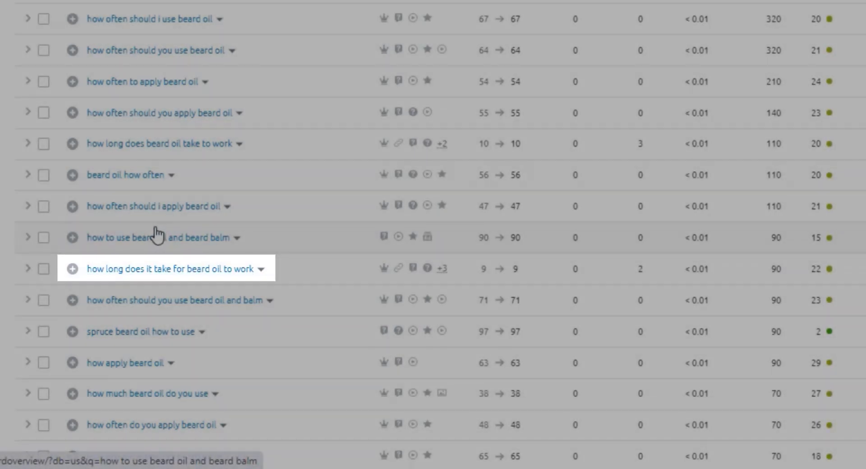
{"action": "scroll", "coordinate": [203, 231], "scroll_direction": "down", "scroll_amount": 2}
{"action": "scroll", "coordinate": [157, 232], "scroll_direction": "up", "scroll_amount": 2}
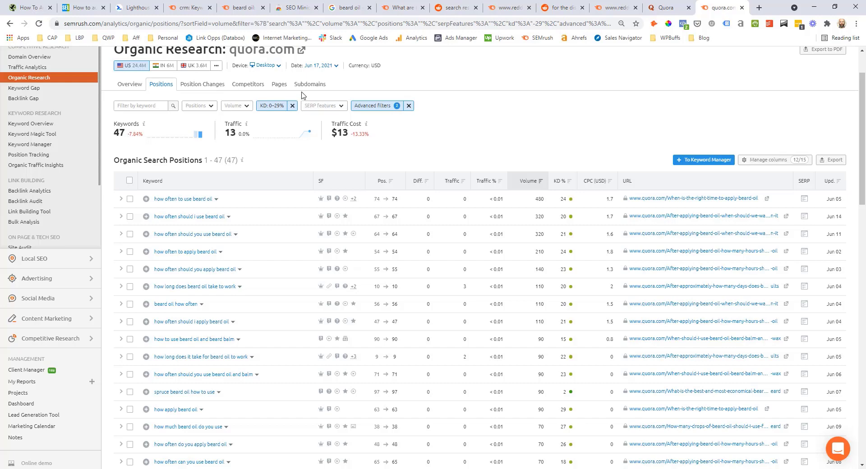
- Switch from the crm Keyword Magic Tool tab to the Bulk Analysis of 27 beard oil questions
{"action": "left_click", "coordinate": [185, 9]}
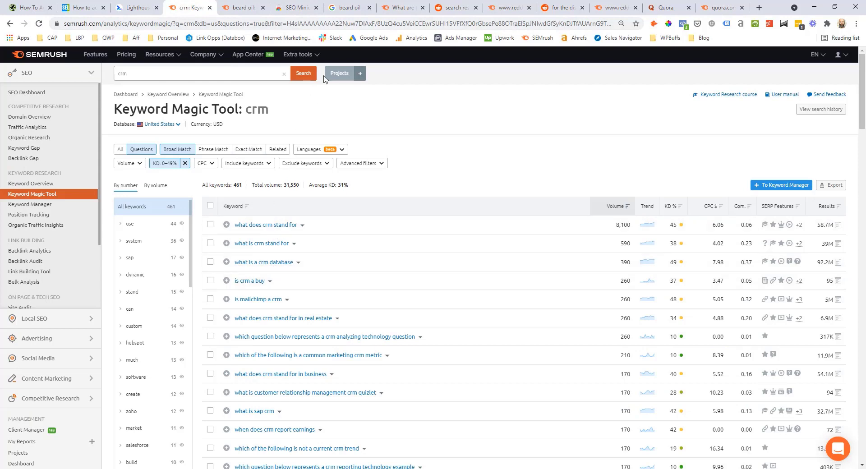
{"action": "left_click", "coordinate": [397, 7]}
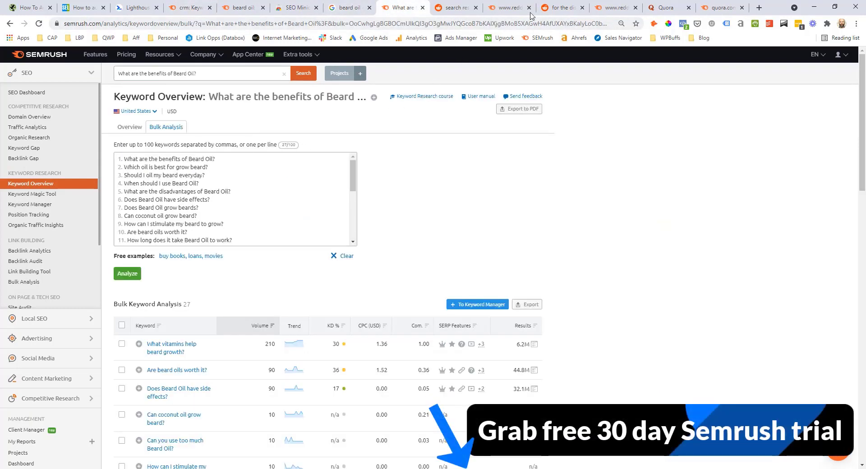